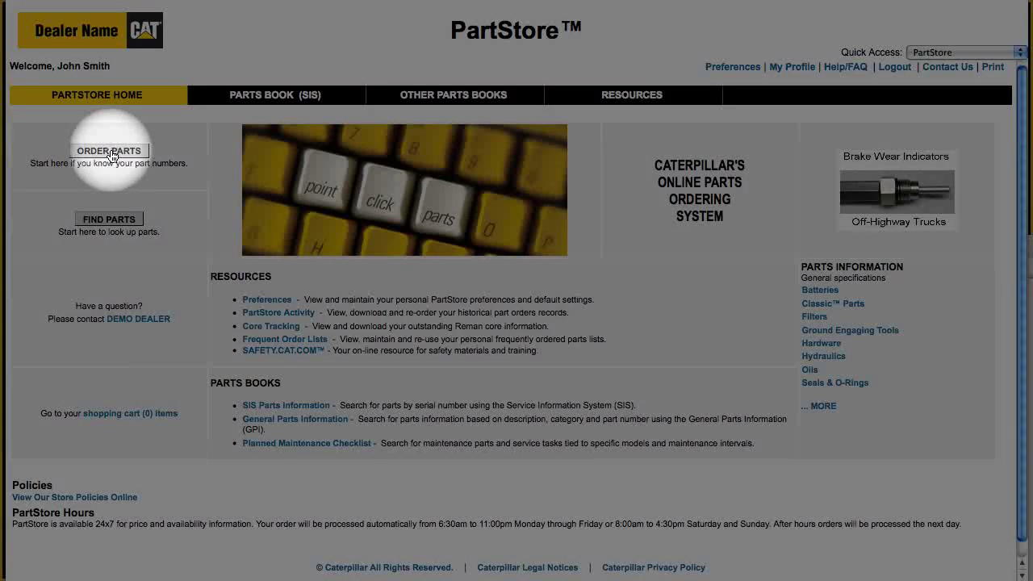
Start a Nashville store parts order of seven parts at quantity 1, removing part 1908919
click(111, 152)
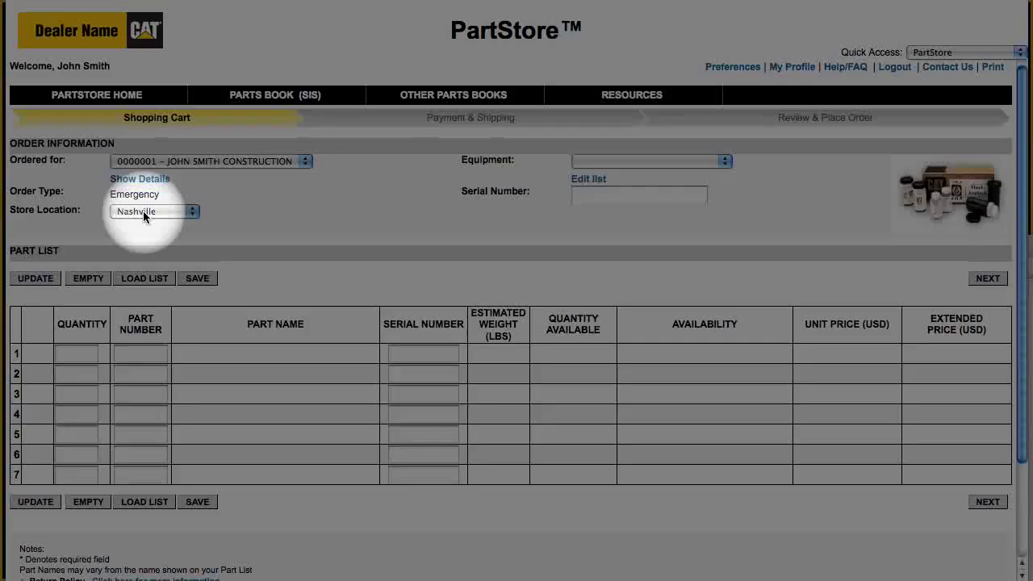
click(147, 211)
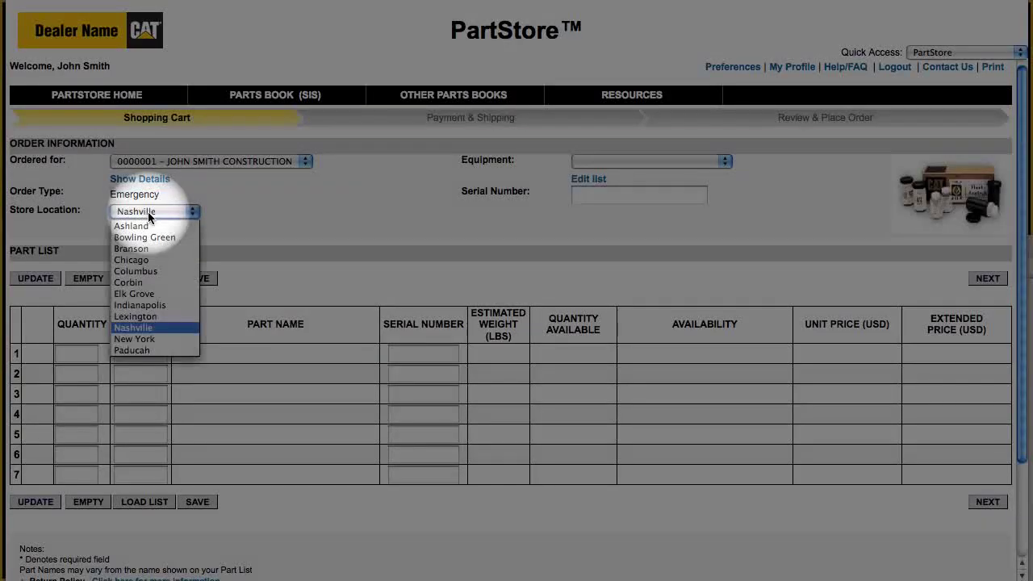
click(132, 328)
click(80, 354)
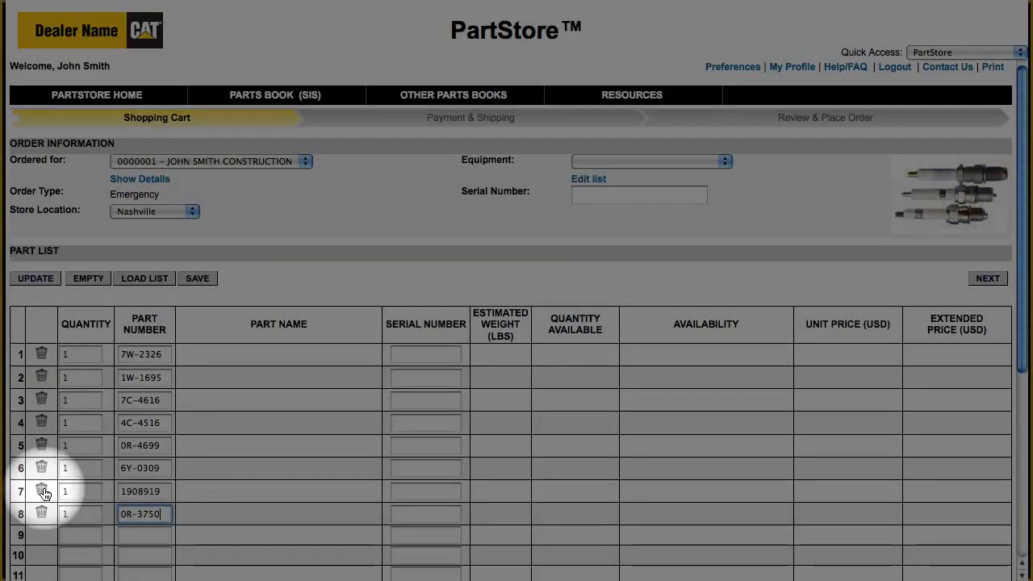
click(42, 492)
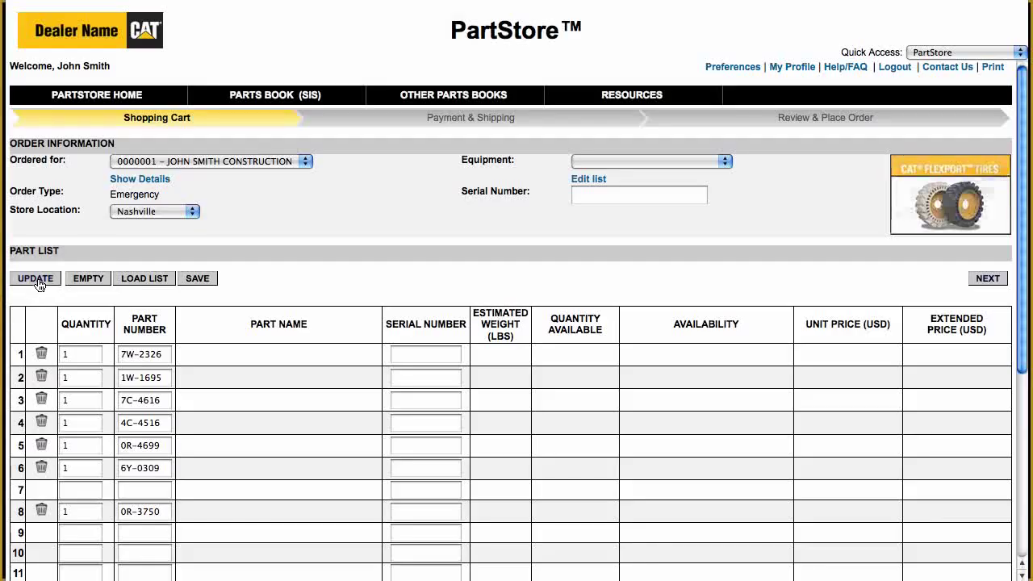
Update the parts list prices and source the 7W-2326 filter from Caterpillar, in store
click(36, 279)
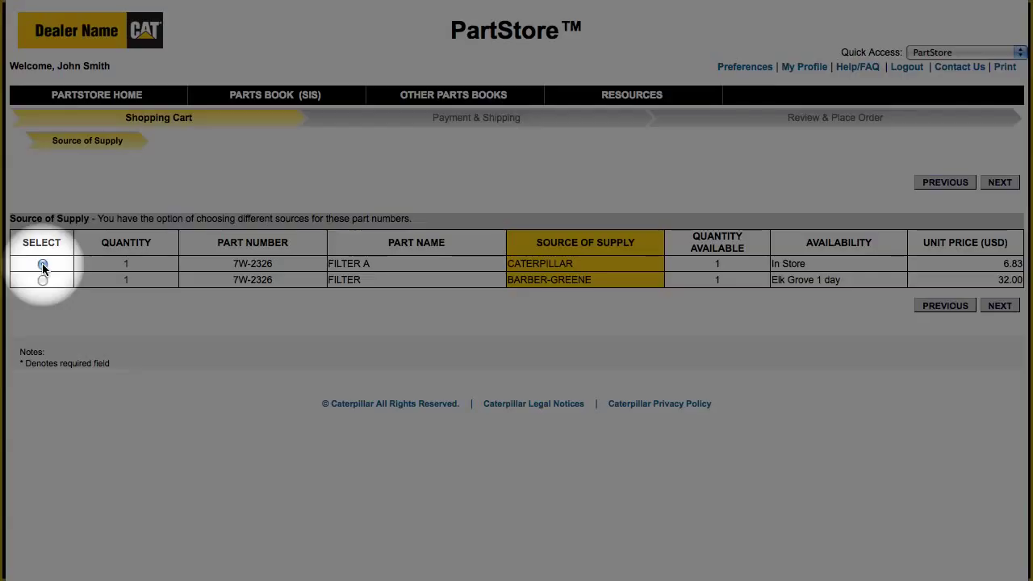
click(43, 265)
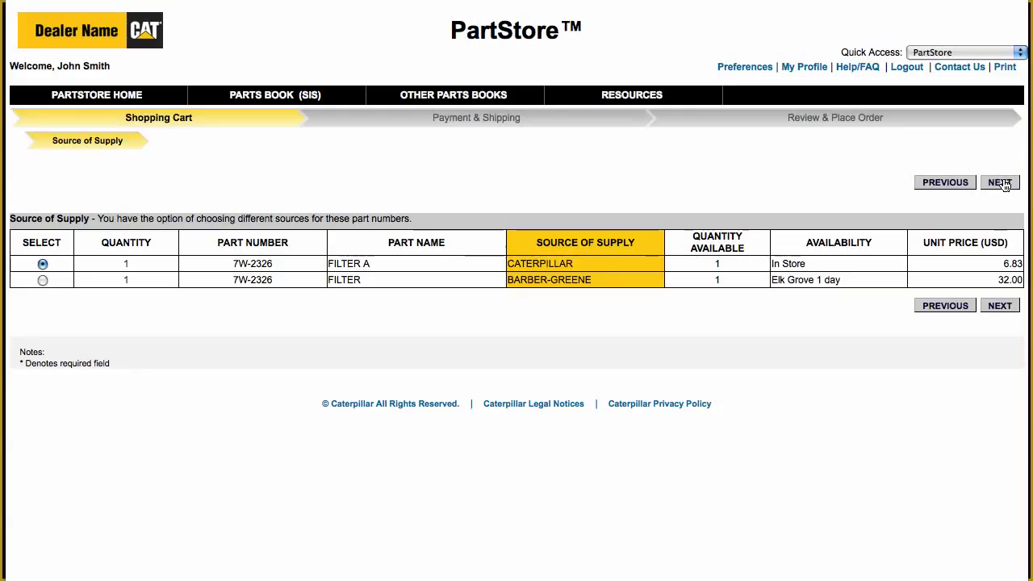
click(1001, 183)
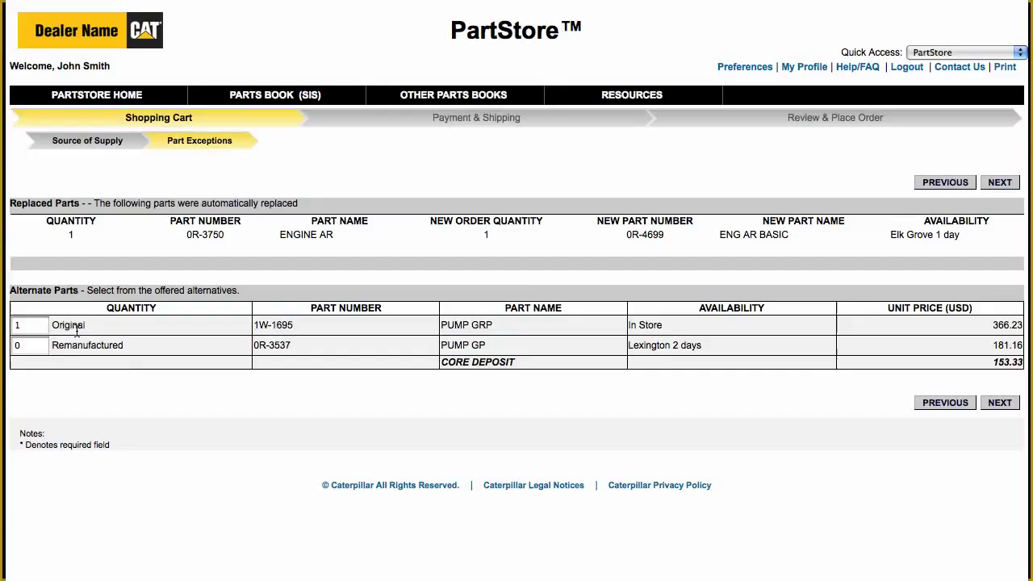
Set original pump 1W-1695 quantity to 0 and remanufactured 0R-3537 quantity to 1
click(18, 325)
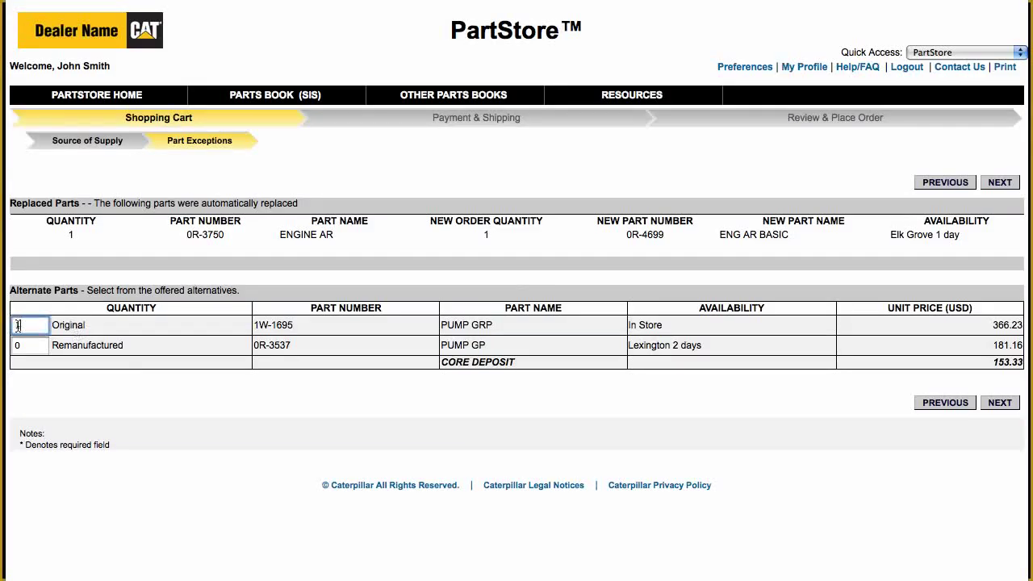
key(BackSpace)
text(0)
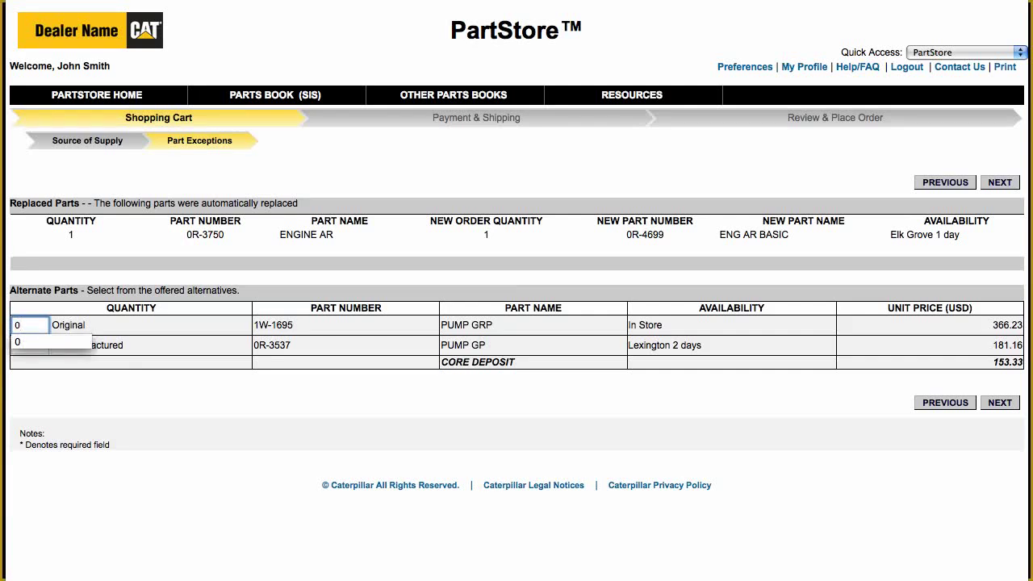
key(Tab)
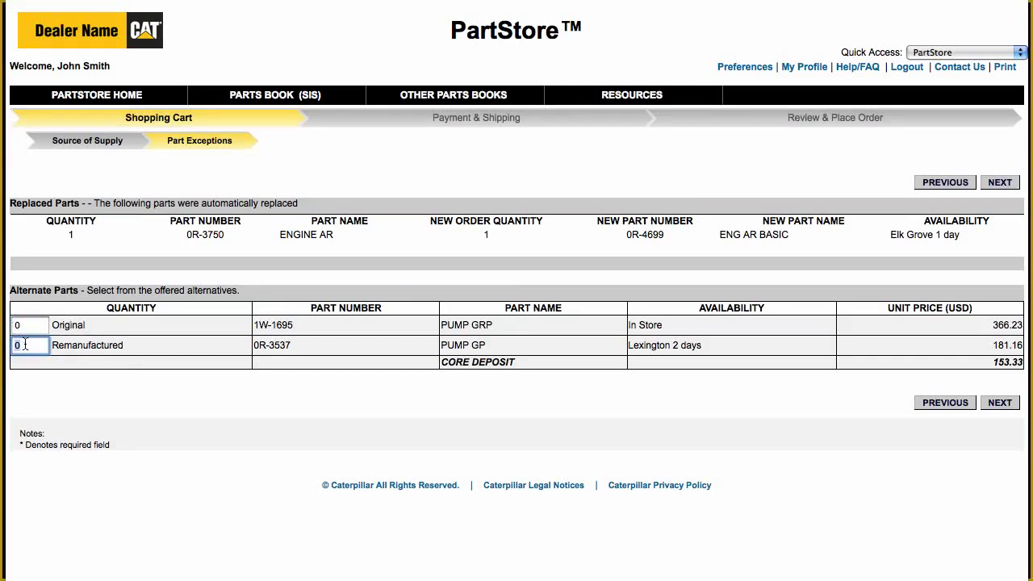
text(1)
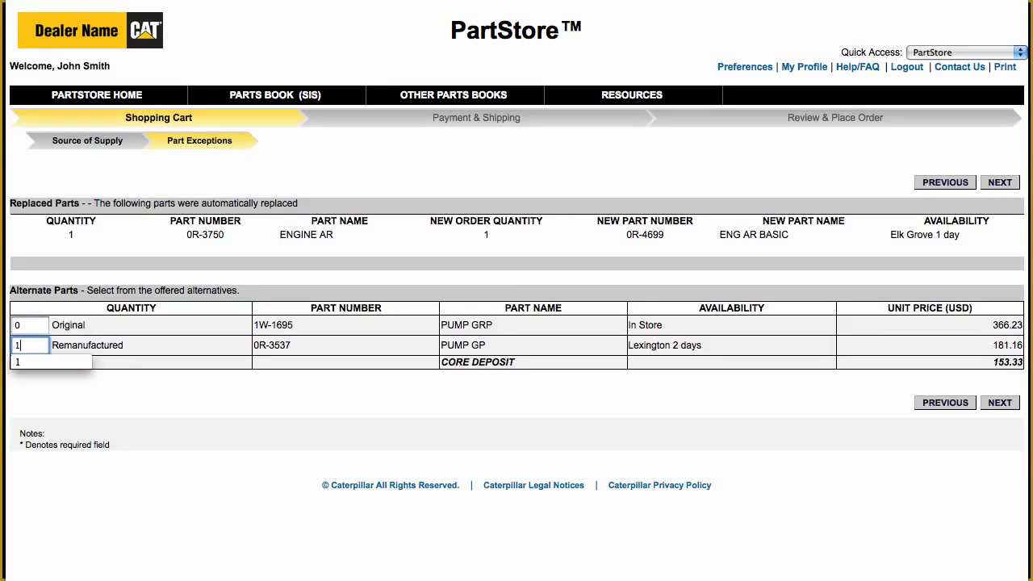
key(Tab)
Apply the part exceptions and review the priced cart totalling 41,839.09 USD
click(999, 411)
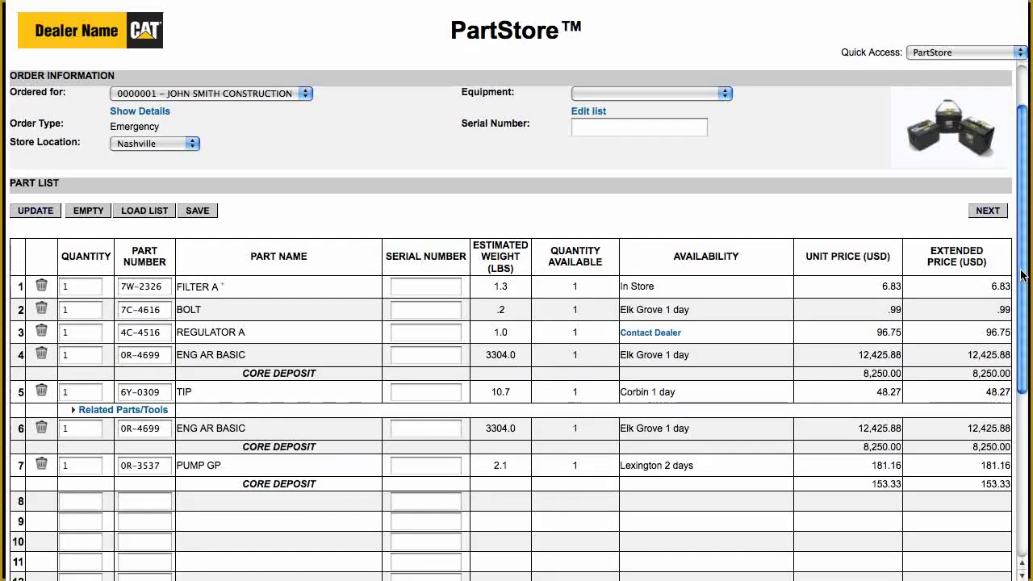
scroll(1019, 295, down, 2)
drag(1018, 298, 1014, 441)
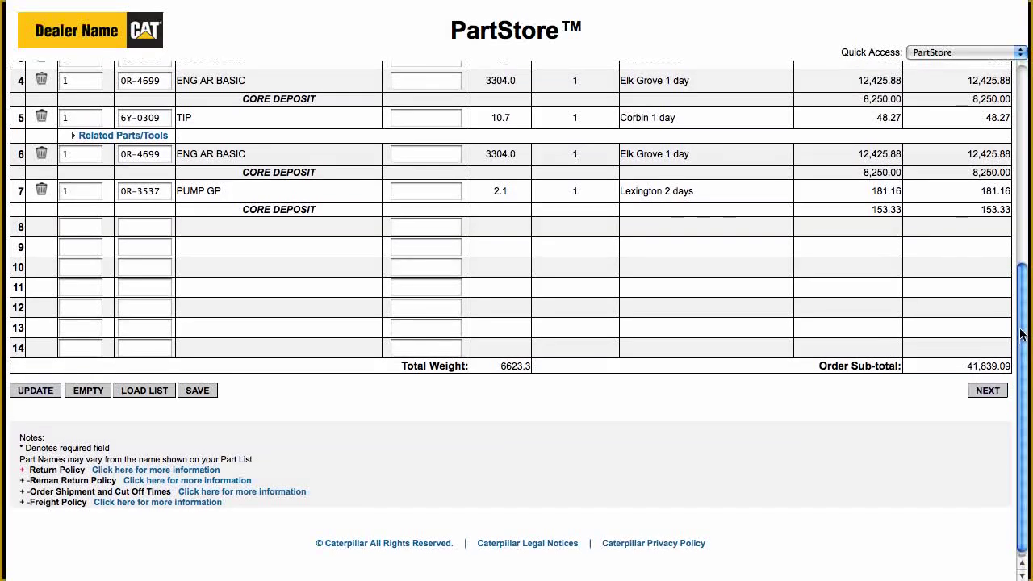
drag(1018, 335, 1000, 139)
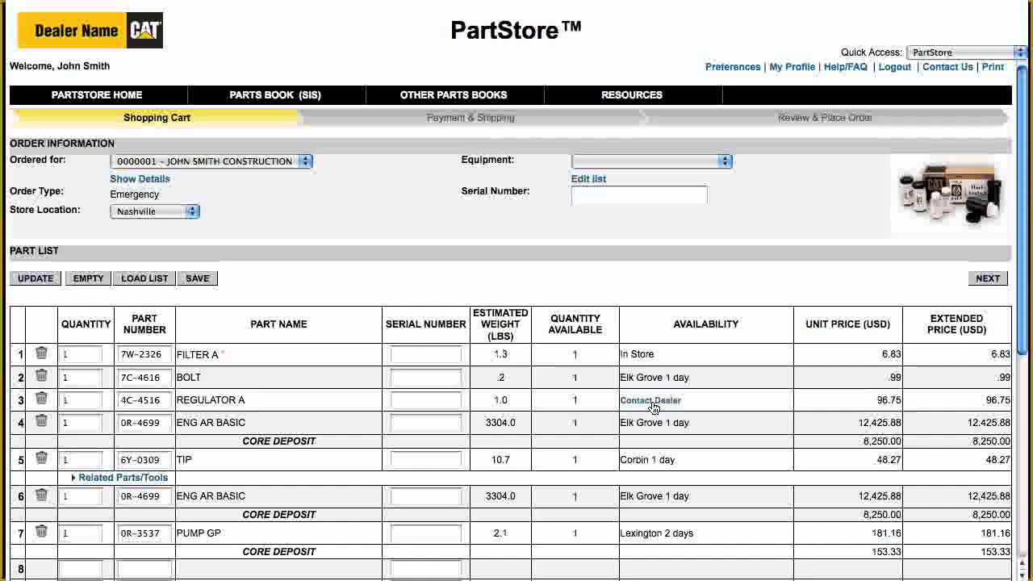
click(650, 400)
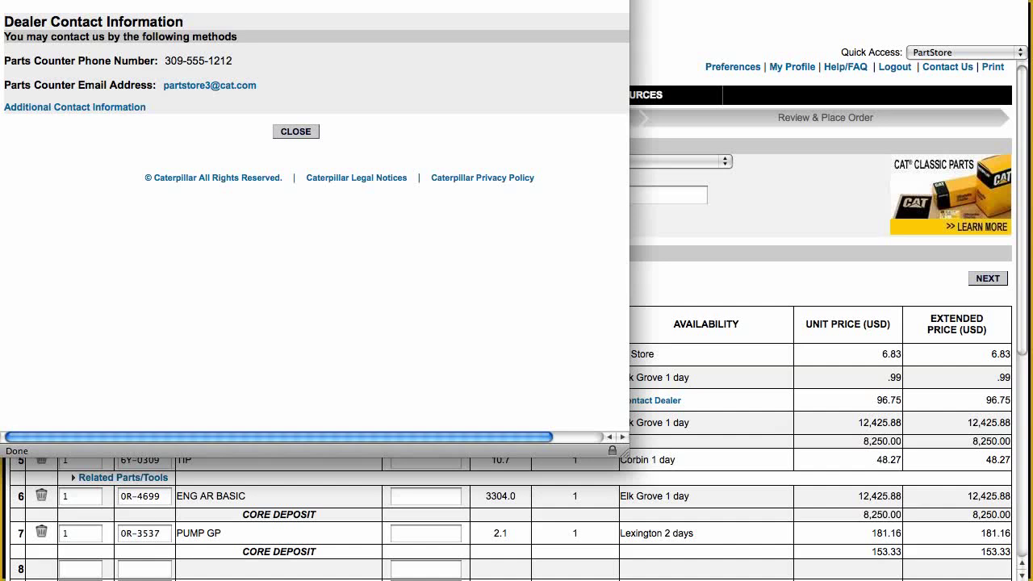
click(651, 424)
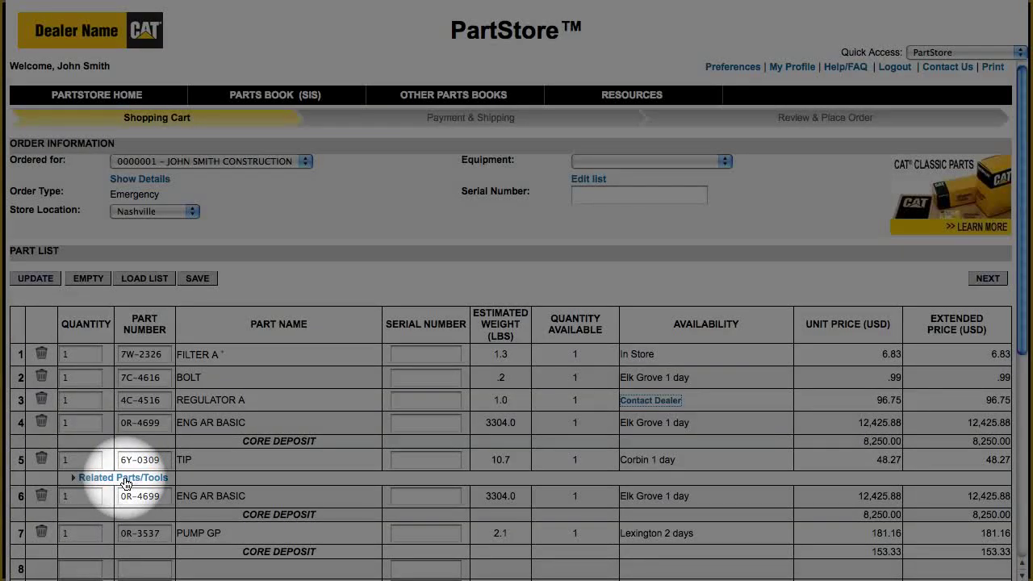
Add one related G.E.T. PIN 136-8308 to the cart, raising the sub-total to 41,842.06 USD
click(124, 478)
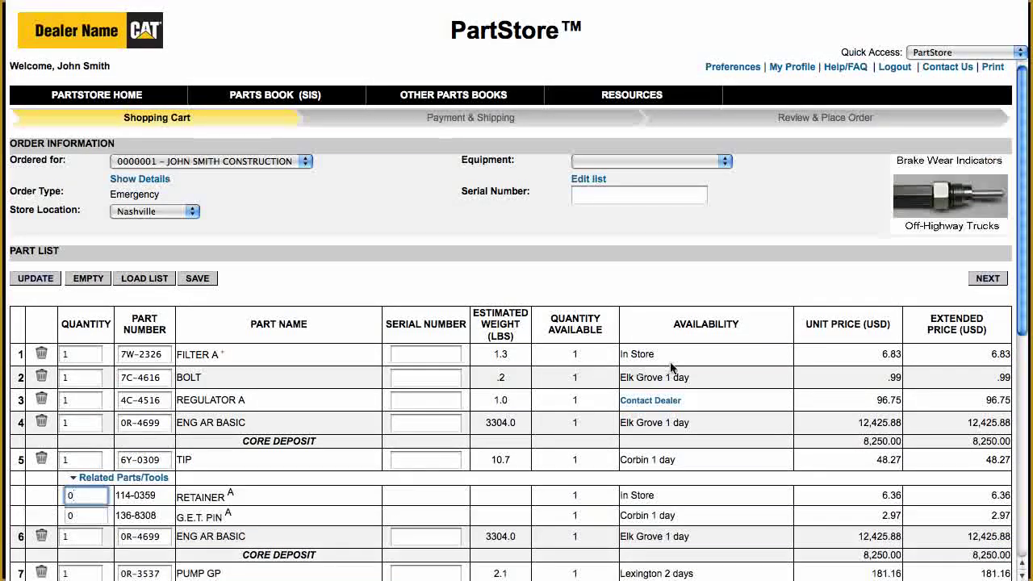
scroll(1017, 319, down, 2)
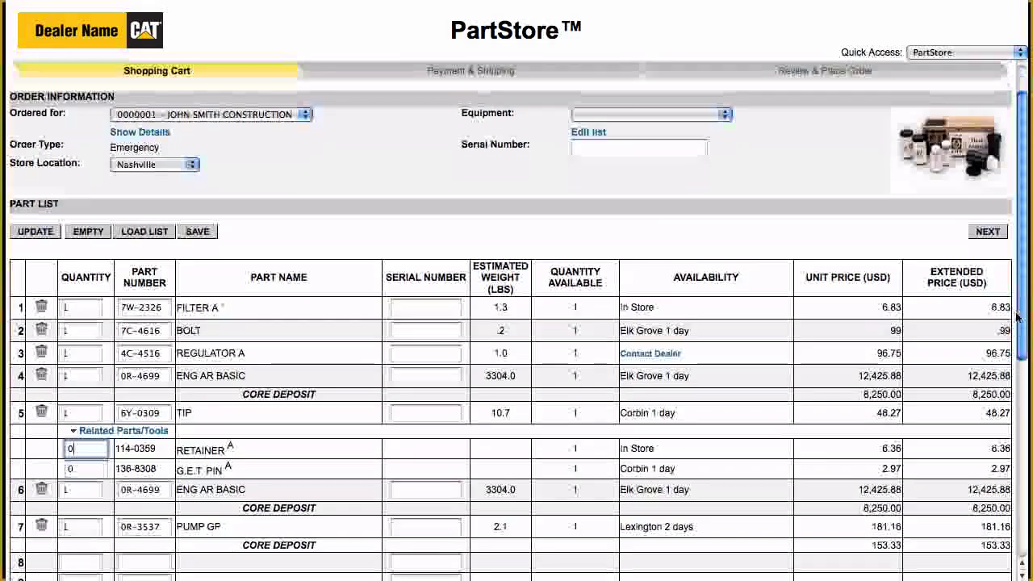
scroll(1016, 319, down, 4)
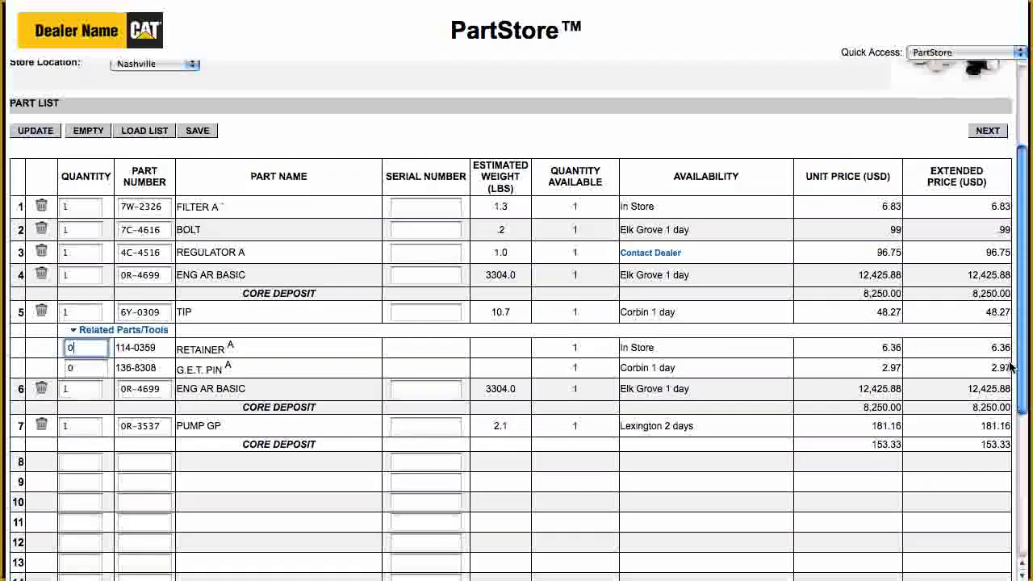
click(67, 367)
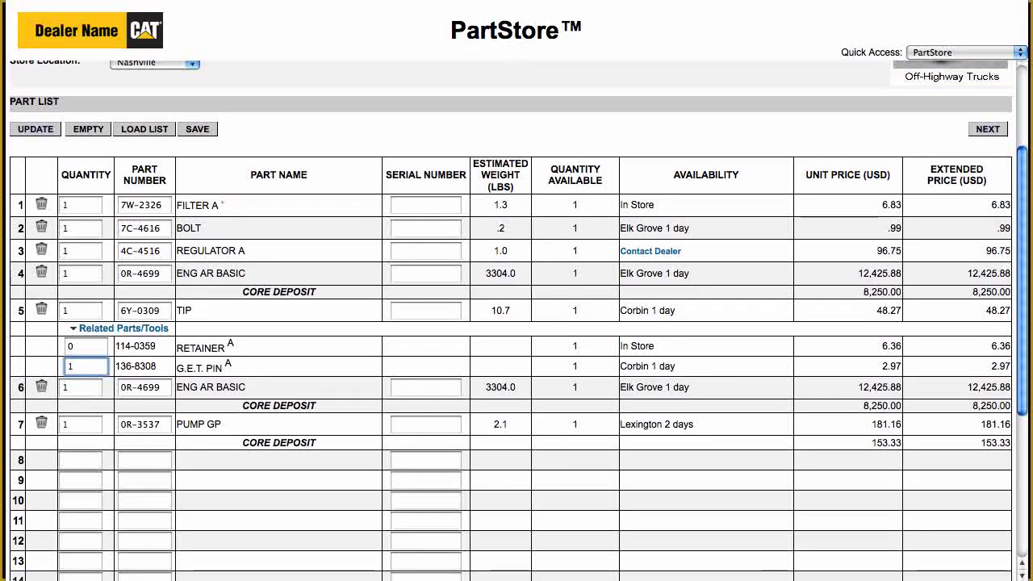
scroll(1023, 455, down, 3)
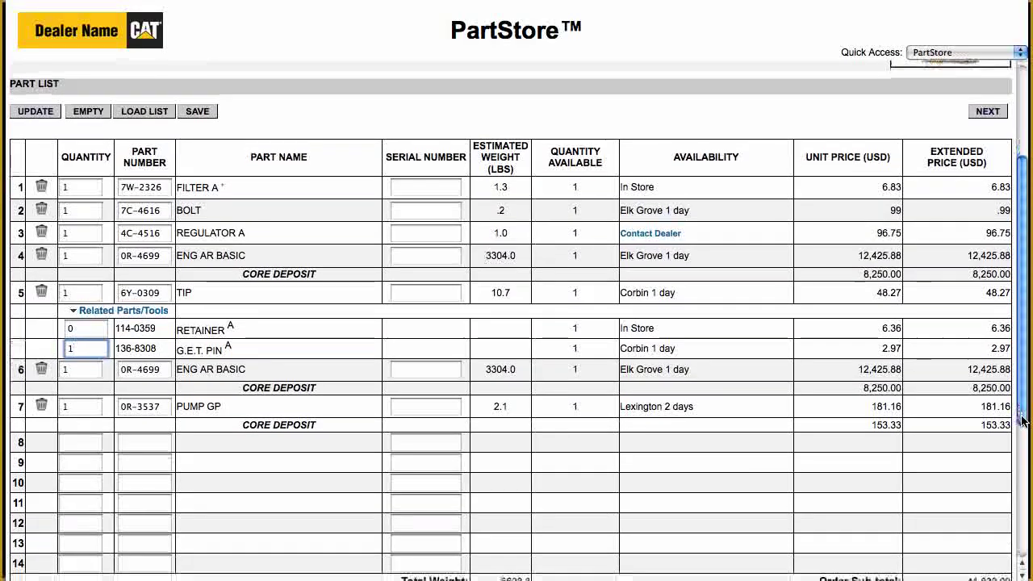
scroll(1023, 456, down, 3)
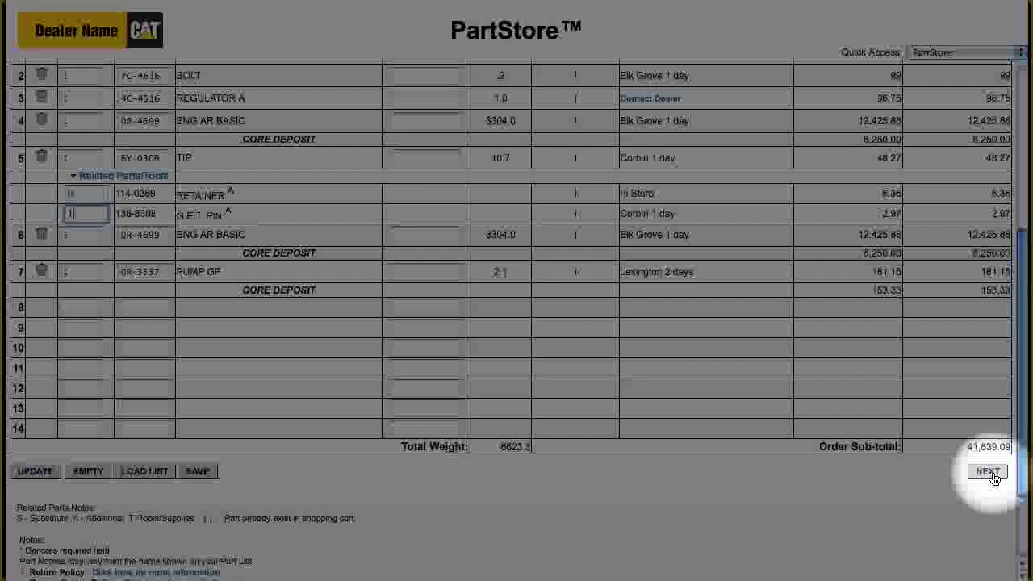
click(992, 476)
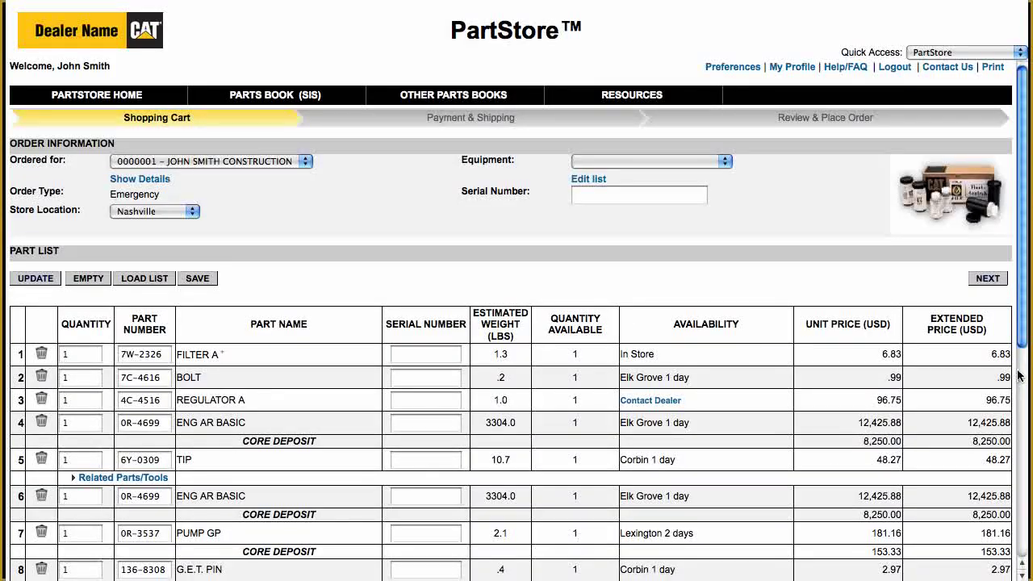
scroll(1023, 346, down, 3)
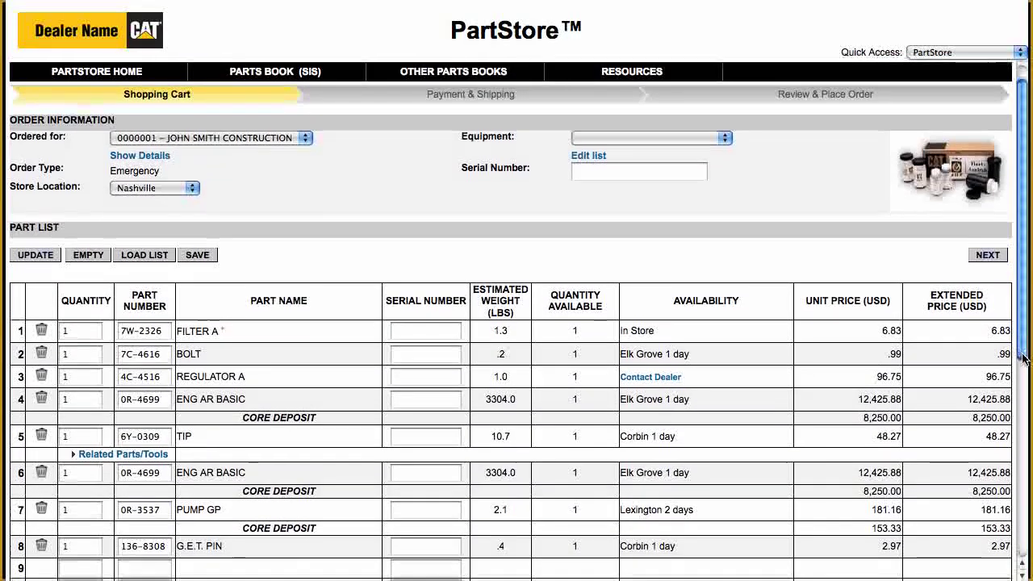
scroll(1024, 375, down, 2)
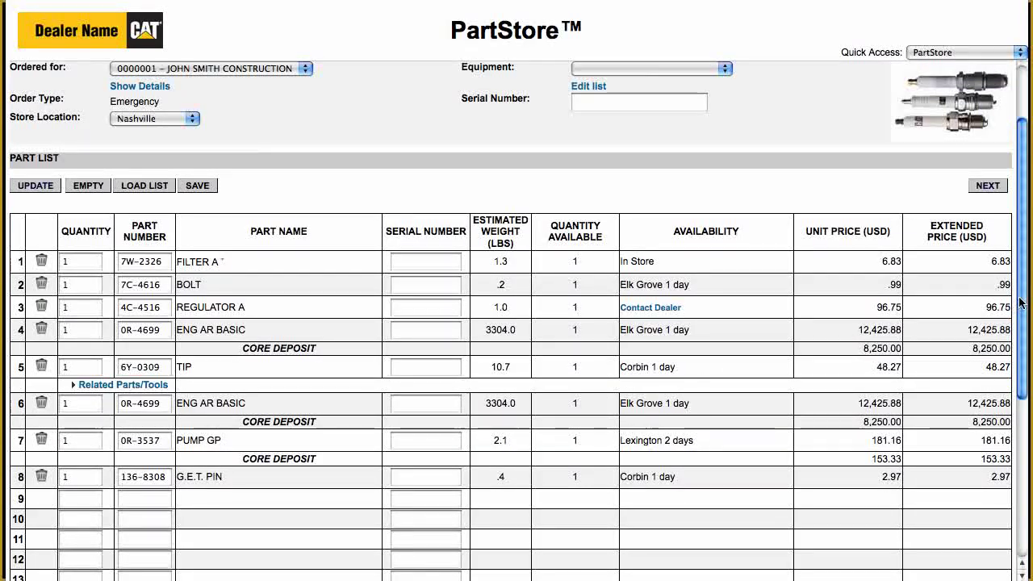
scroll(1017, 373, down, 5)
scroll(1017, 374, down, 5)
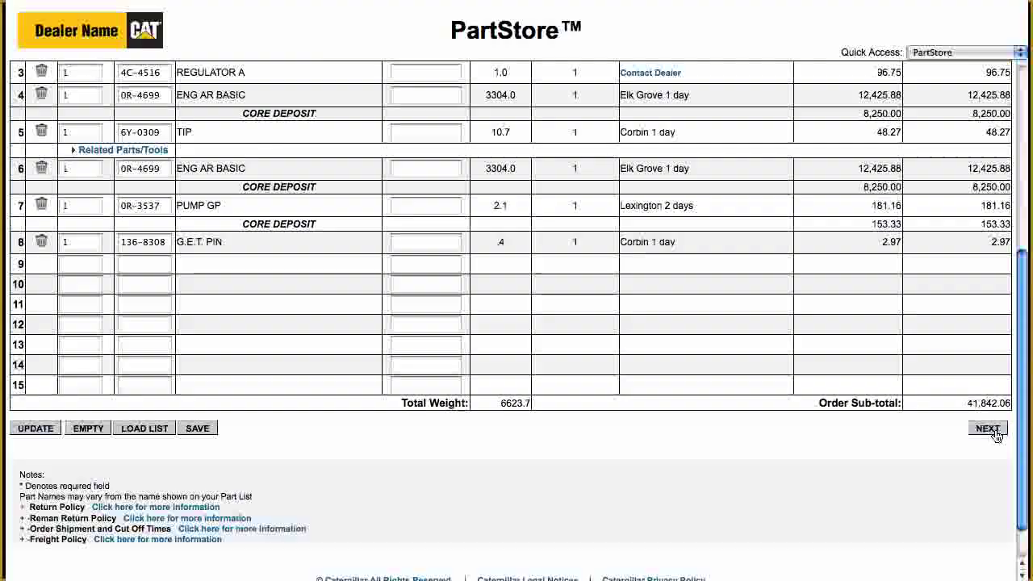
Proceed through Payment & Shipping with Dealer Credit and Cust WILL CALL pick-up to review
click(990, 429)
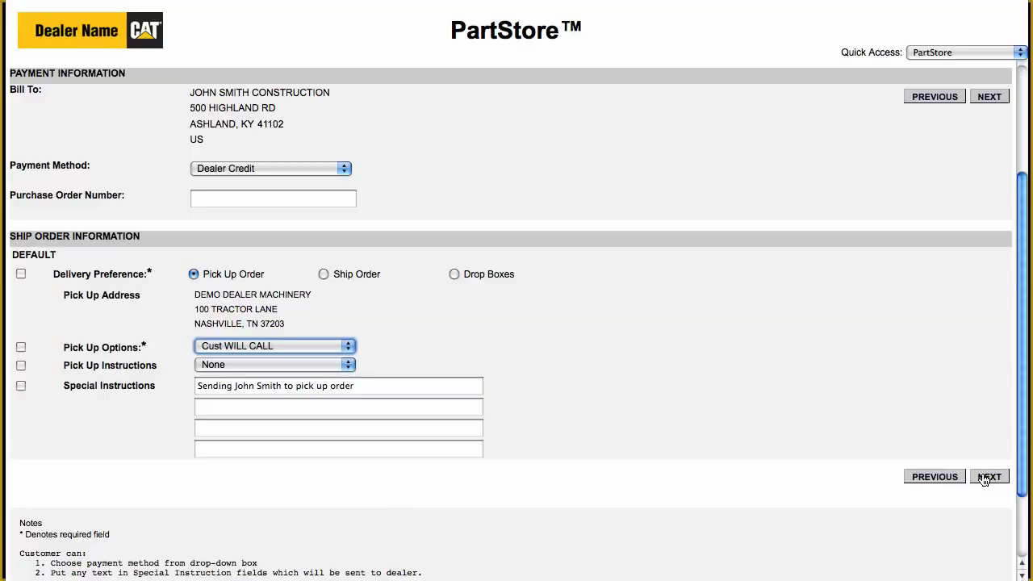
click(983, 480)
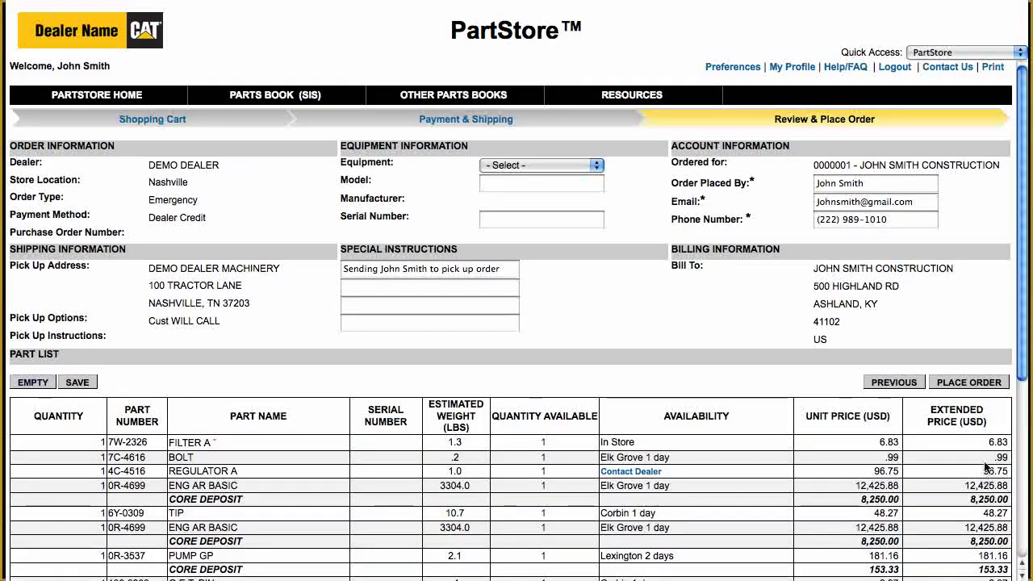
Select the Special Instructions text on the Review page to reword it on Payment & Shipping
drag(1021, 329, 1021, 351)
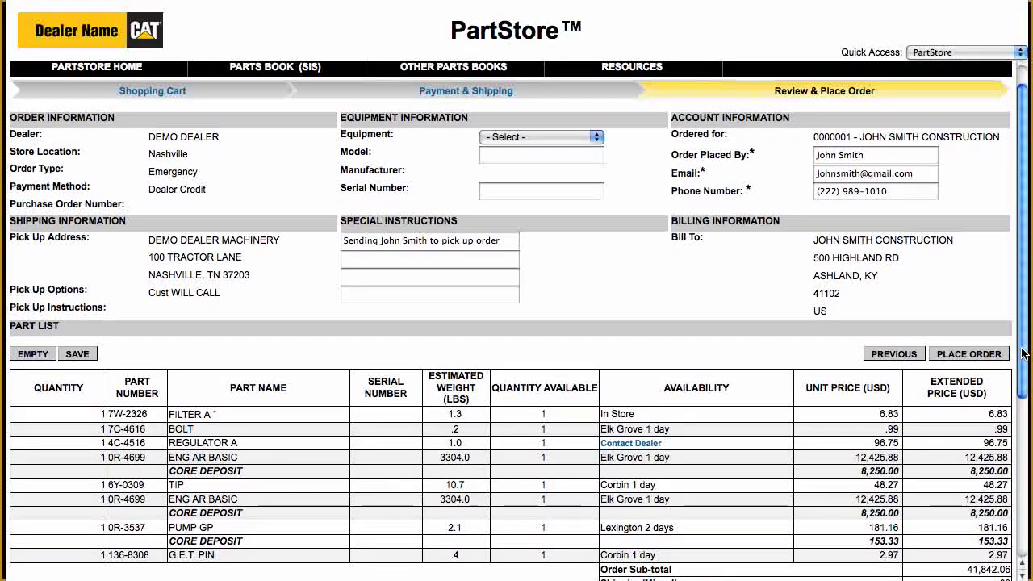
drag(342, 239, 411, 248)
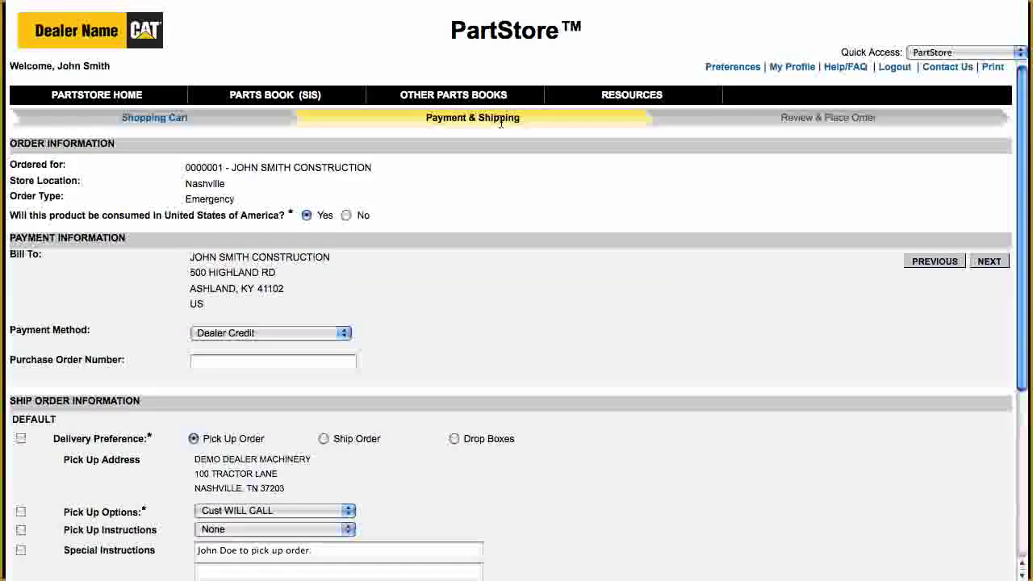
Change the payment method to Cash/Check and continue to Review & Place Order
click(320, 331)
click(294, 347)
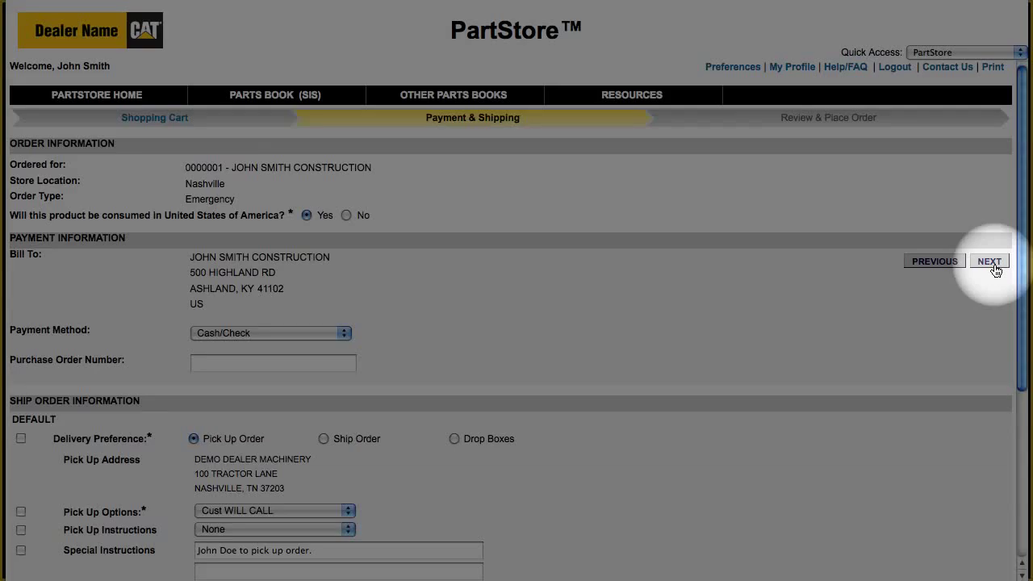
click(995, 269)
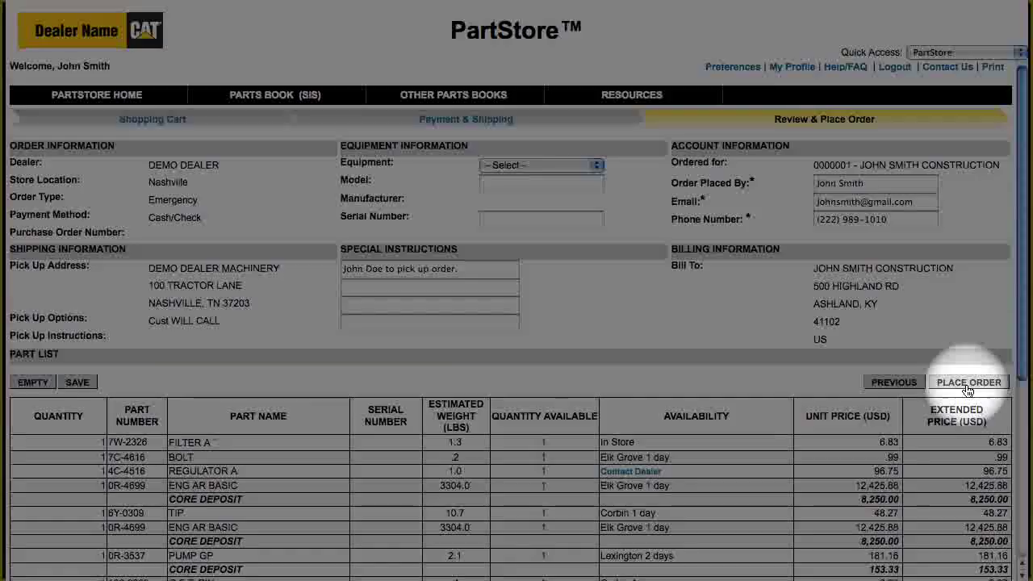
Place the order, note its confirmation number, and go back to PartStore home
click(968, 385)
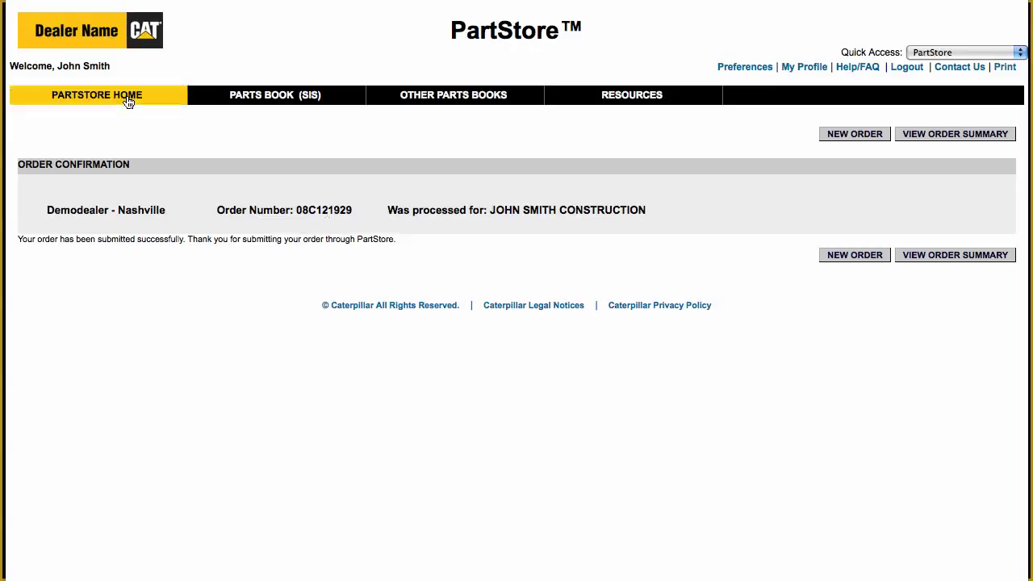
click(127, 100)
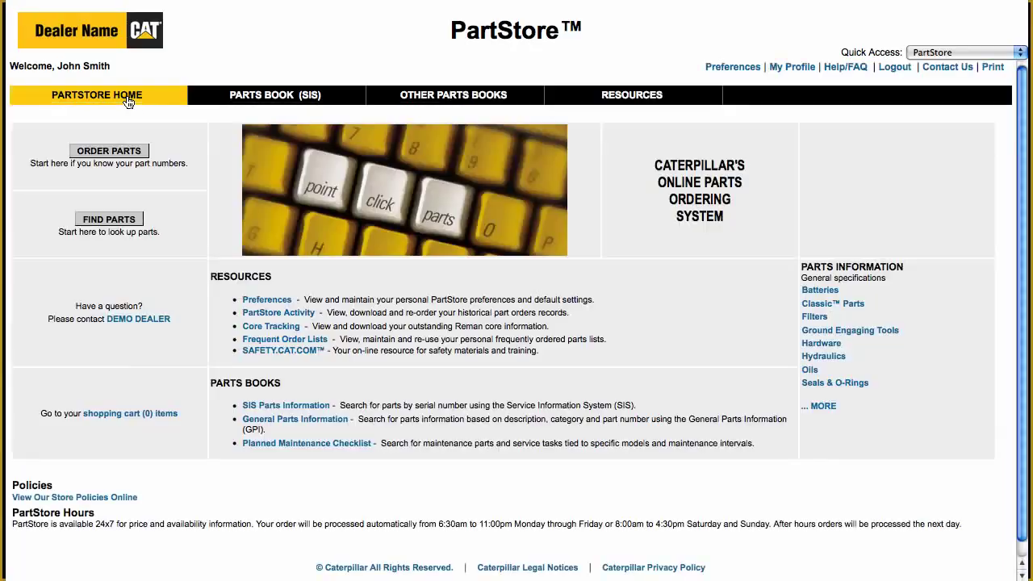